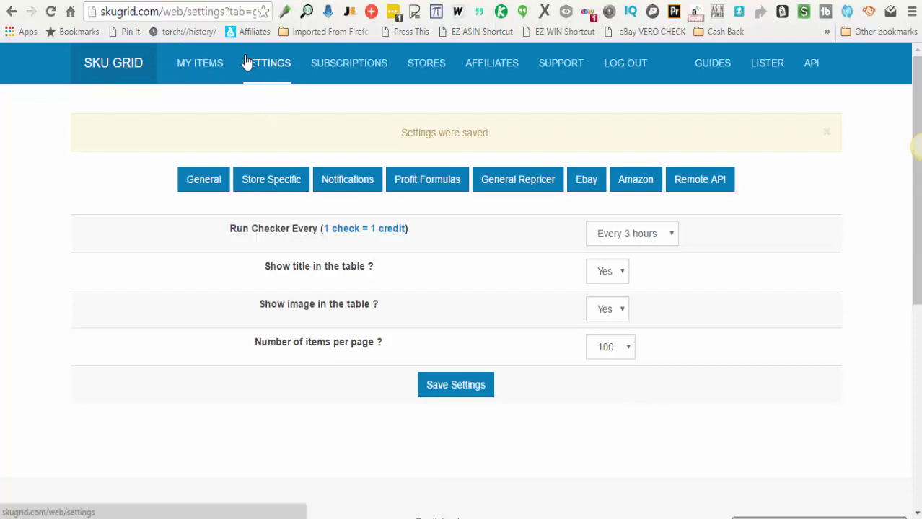
Open the Store Specific section of the SKU Grid settings
click(268, 186)
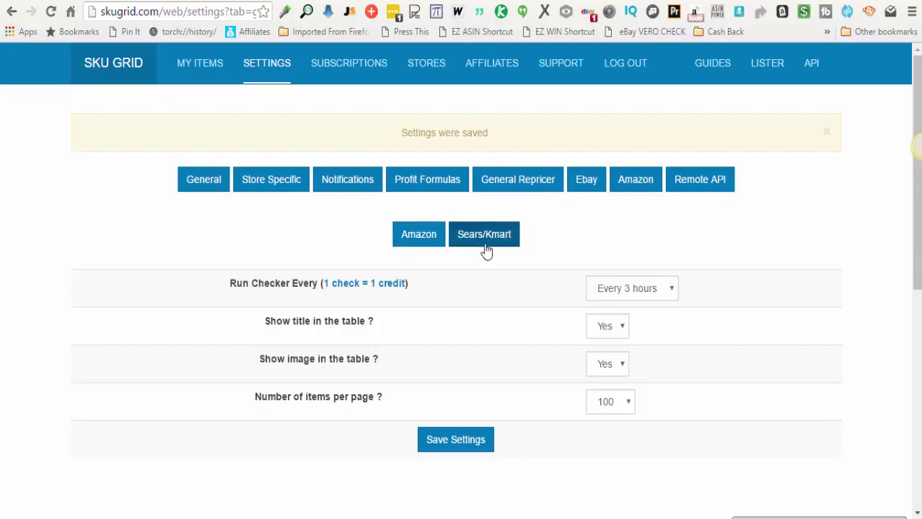
In the Amazon store settings, set the US price to display to Buy Box
click(414, 246)
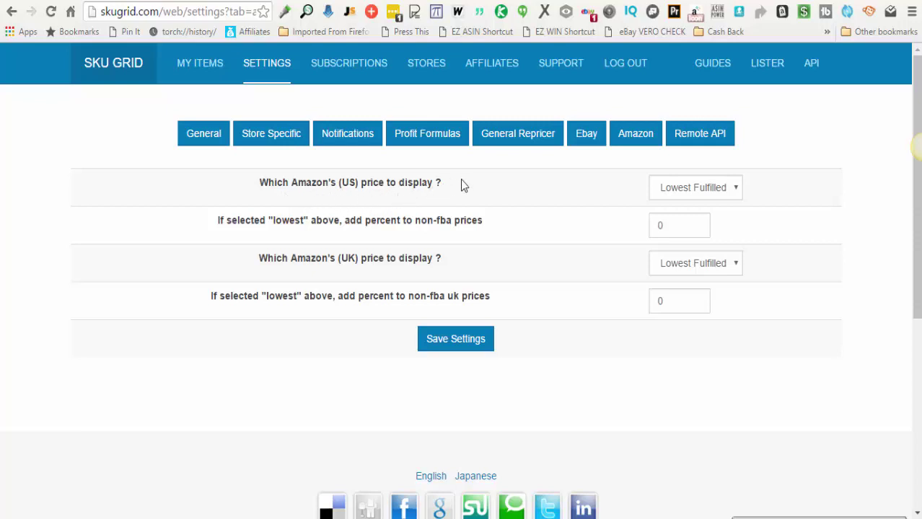
click(678, 189)
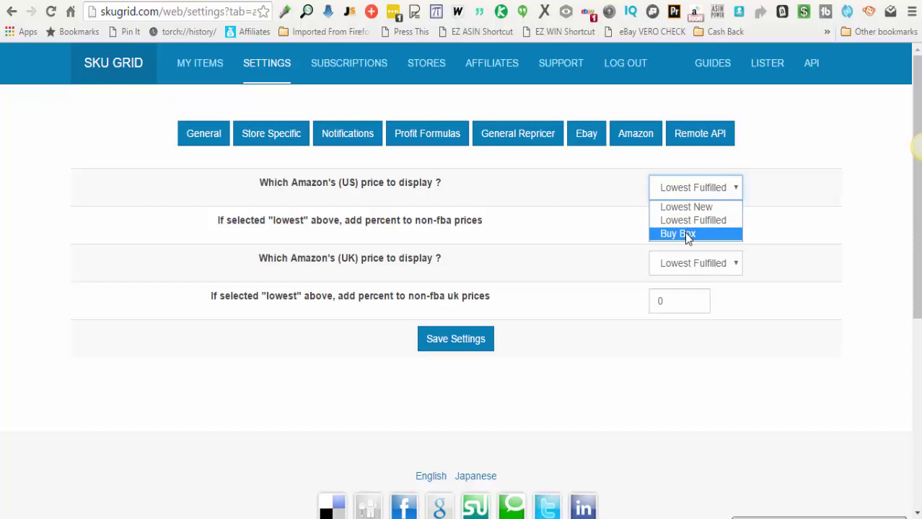
click(687, 235)
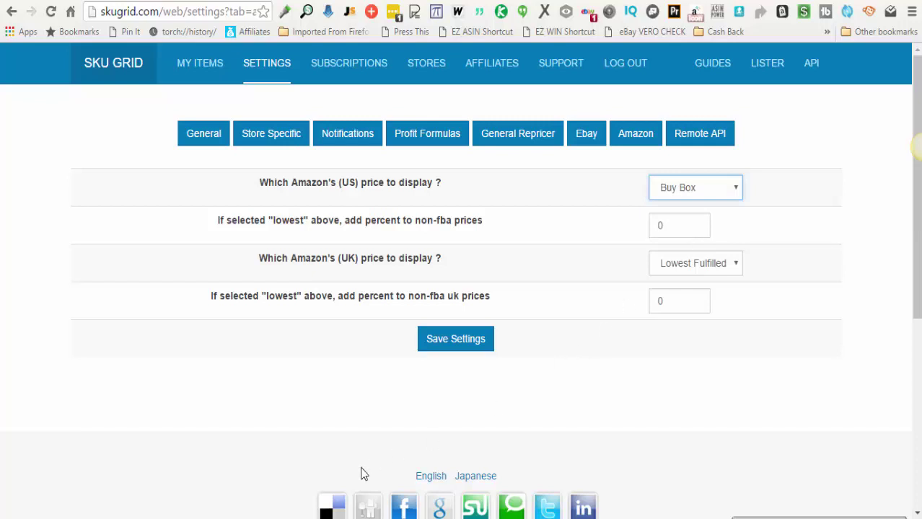
mouse_move(332, 518)
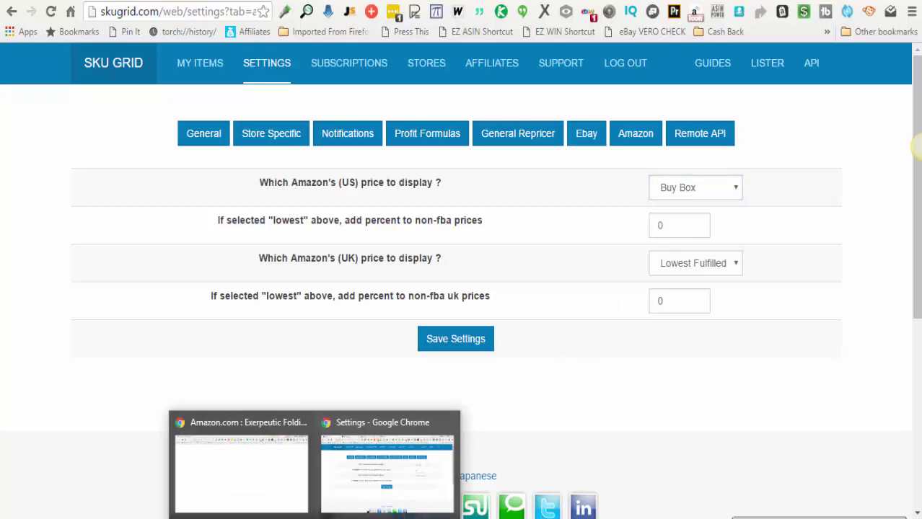
click(255, 442)
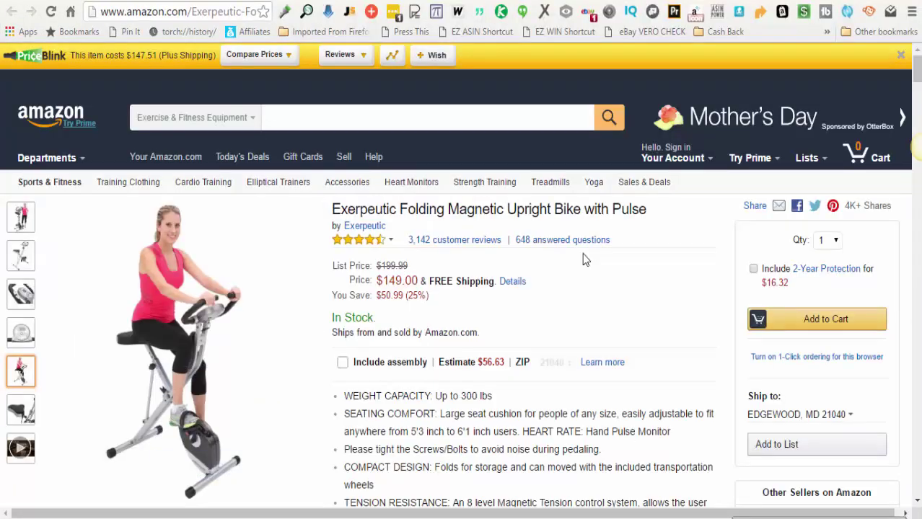
scroll(578, 299, down, 1)
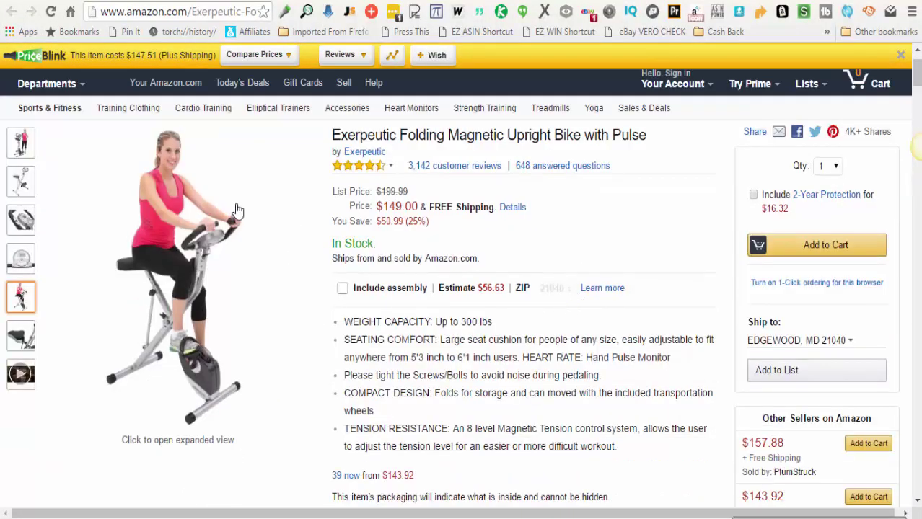
mouse_move(22, 228)
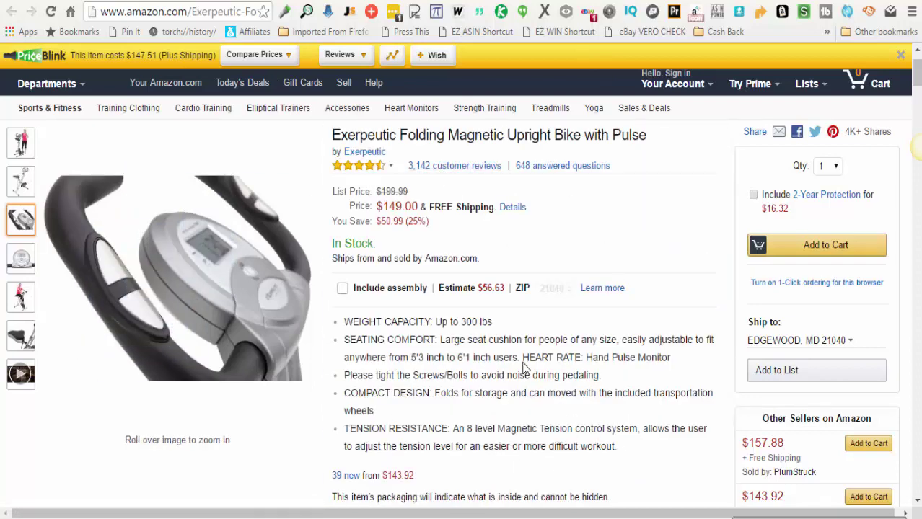
drag(332, 261, 480, 262)
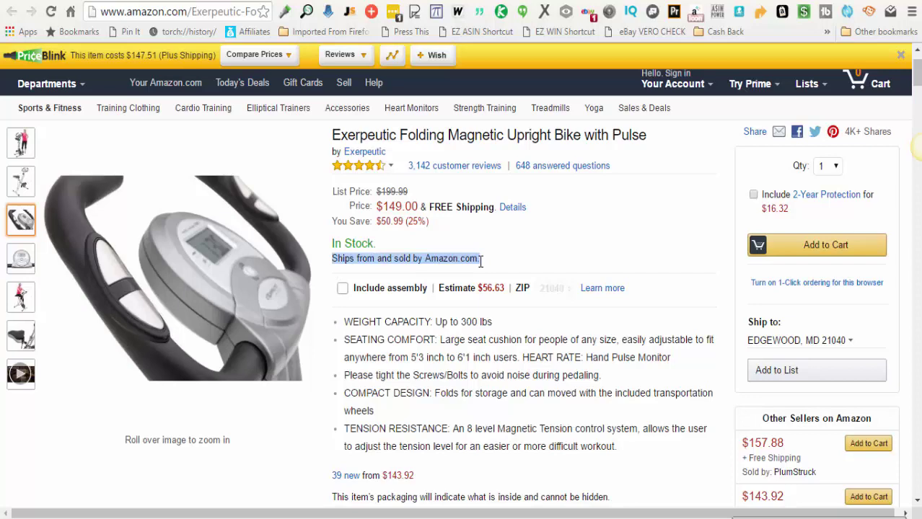
scroll(555, 233, down, 4)
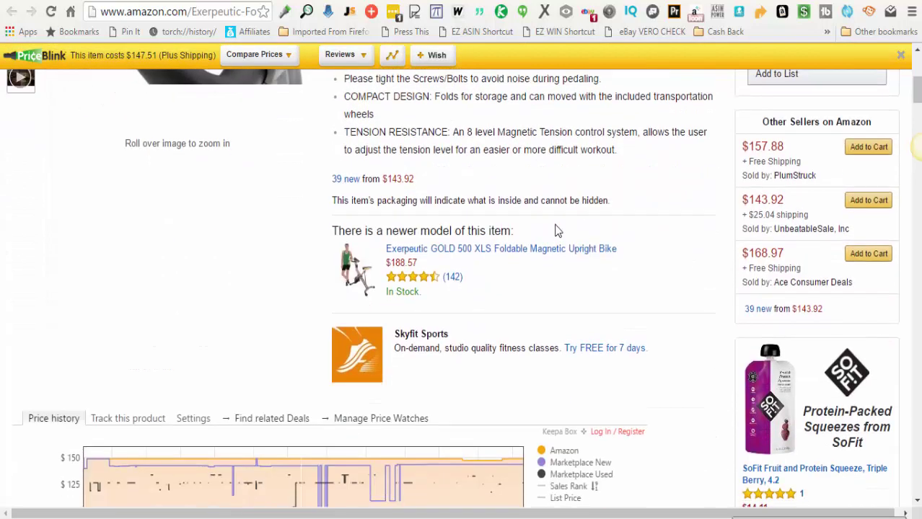
scroll(581, 165, up, 2)
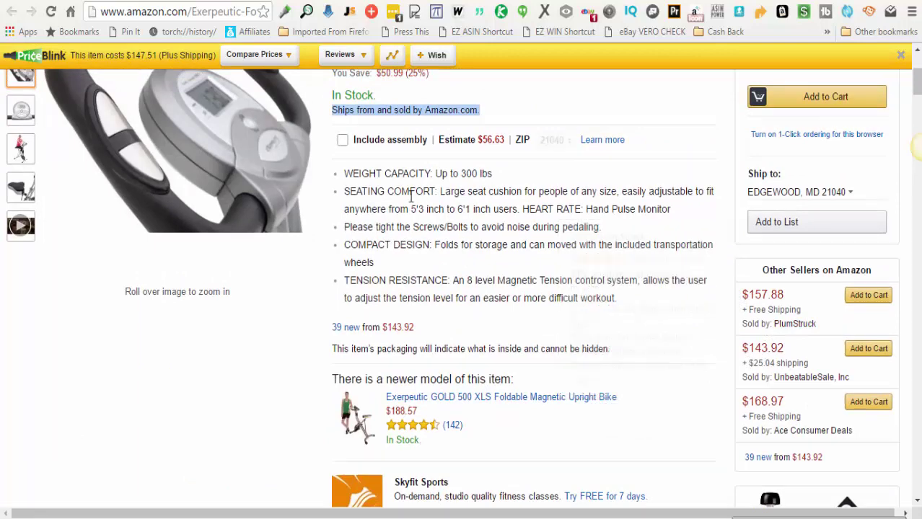
mouse_move(763, 317)
mouse_move(765, 378)
scroll(462, 167, up, 3)
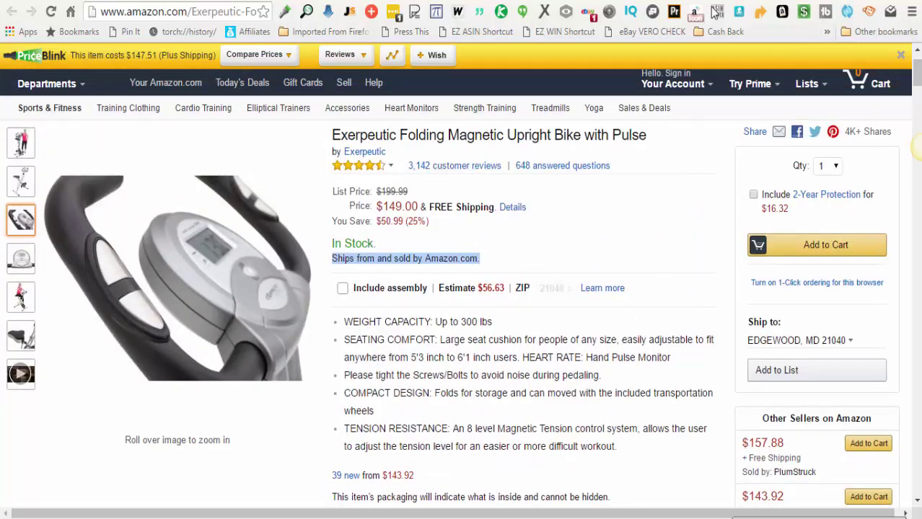
Back in SKU Grid, set the Amazon US price to Lowest Fulfilled and dismiss the reminder
key(alt+Tab)
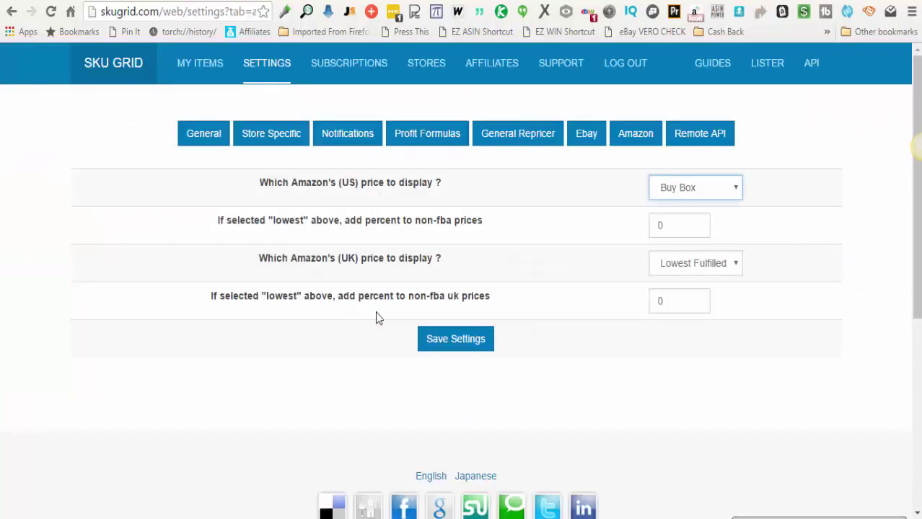
click(708, 184)
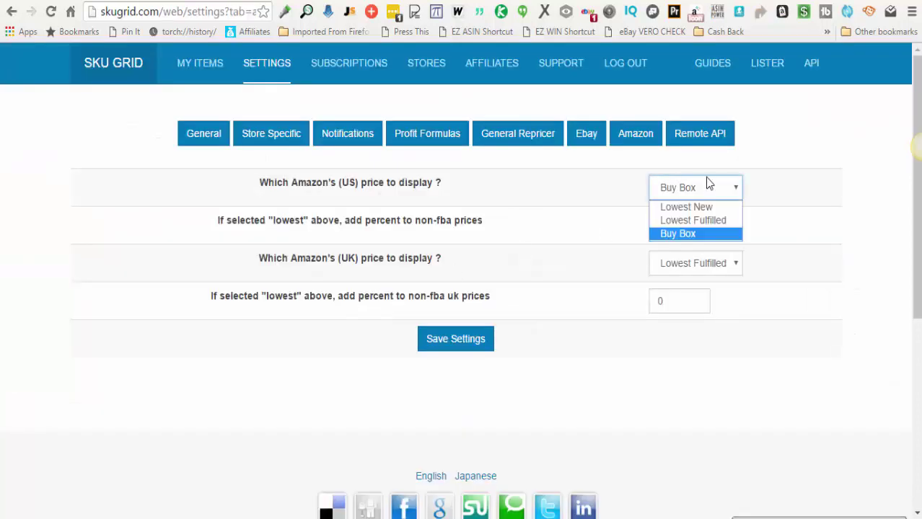
click(691, 219)
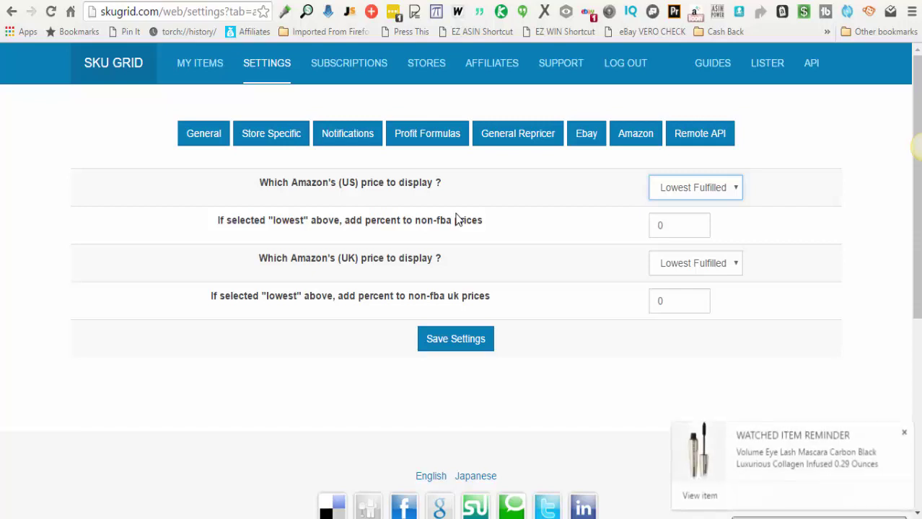
click(905, 434)
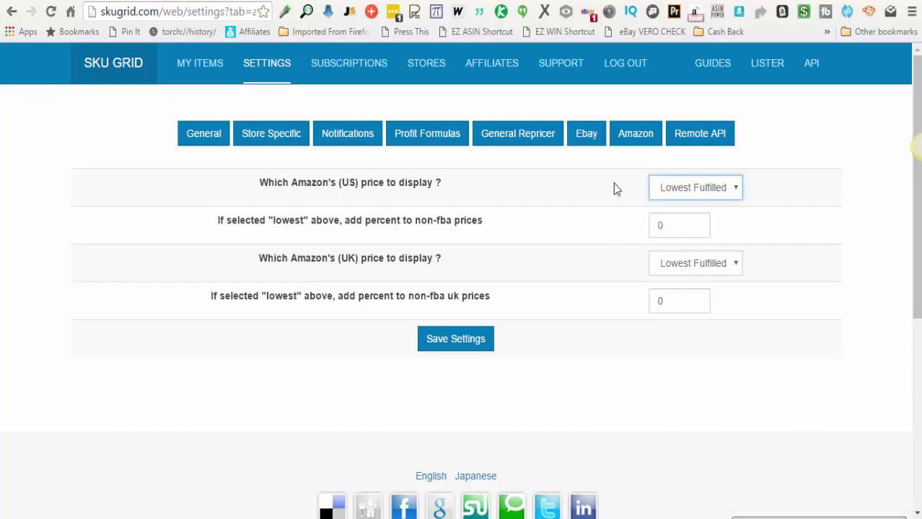
click(664, 196)
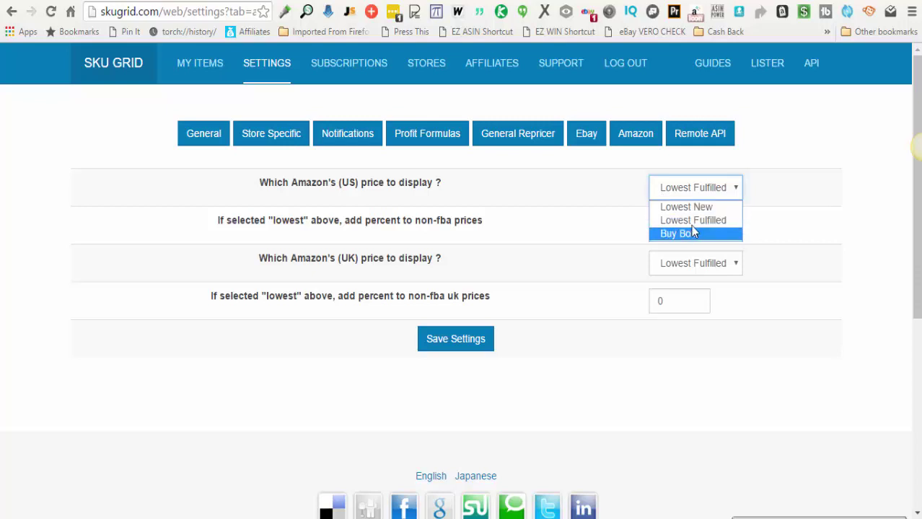
click(690, 220)
Switch the Amazon US price to Lowest New and add 10 percent to non-FBA prices
scroll(409, 202, down, 1)
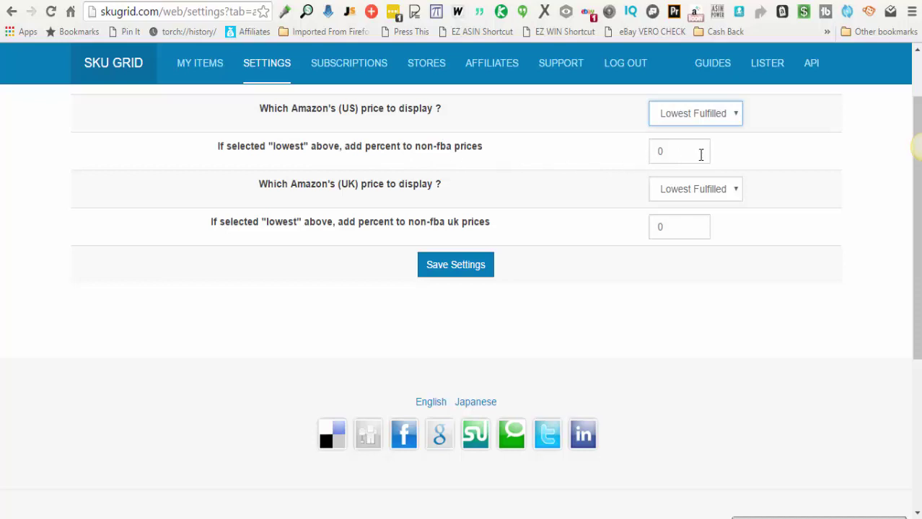
drag(700, 152, 649, 151)
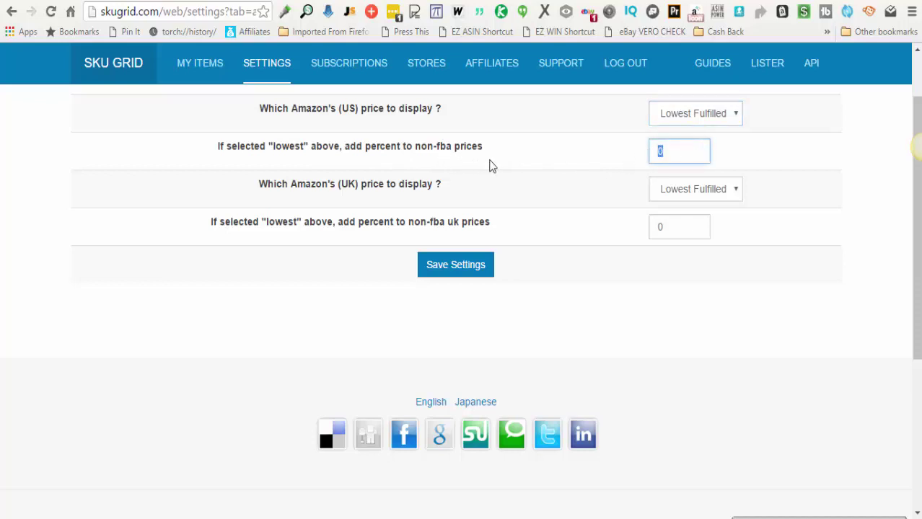
scroll(676, 188, up, 1)
click(677, 187)
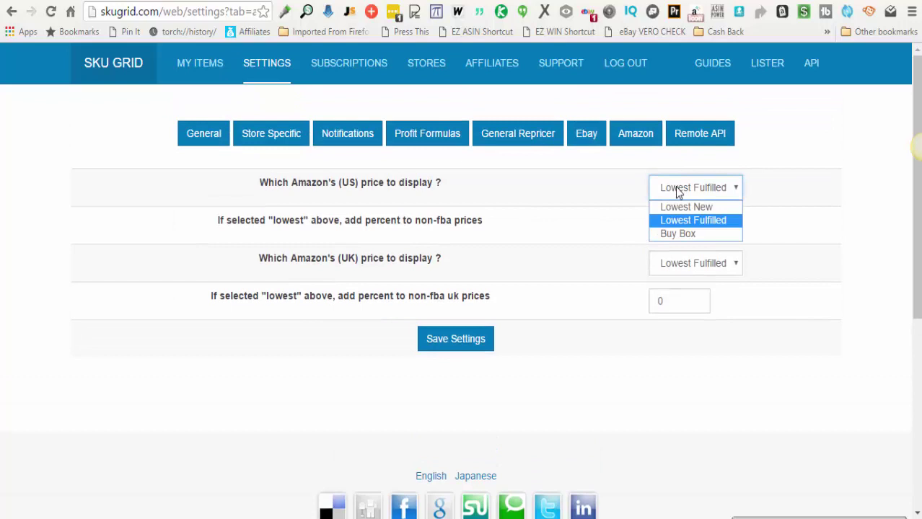
click(679, 209)
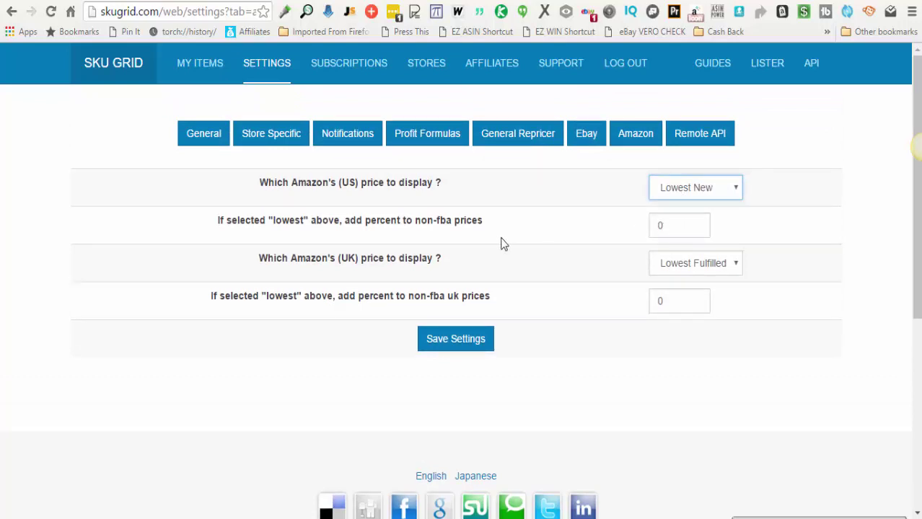
double_click(672, 219)
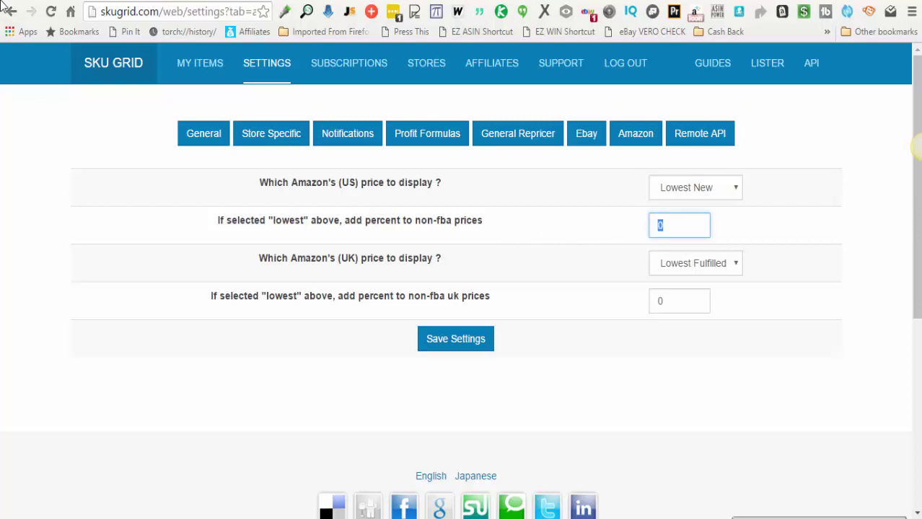
text(10)
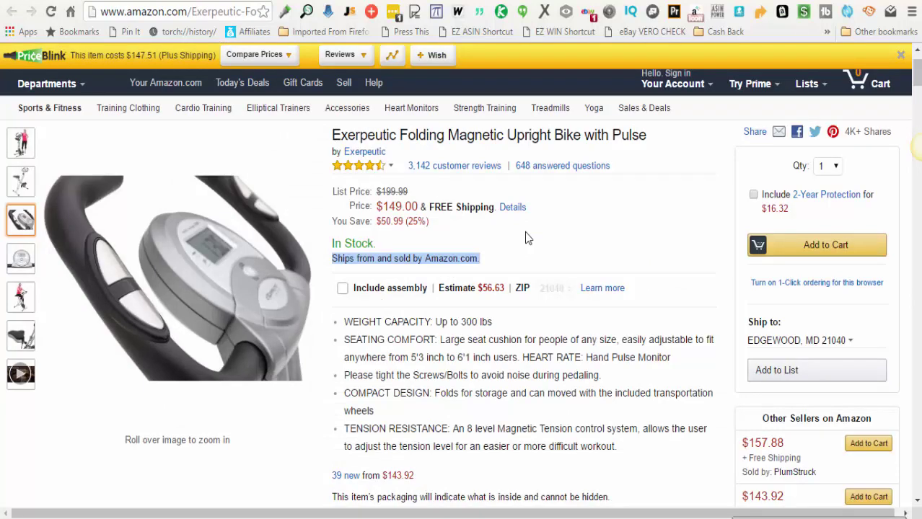
Review the exercise bike's other seller offers on Amazon, then return to SKU Grid
scroll(527, 238, down, 2)
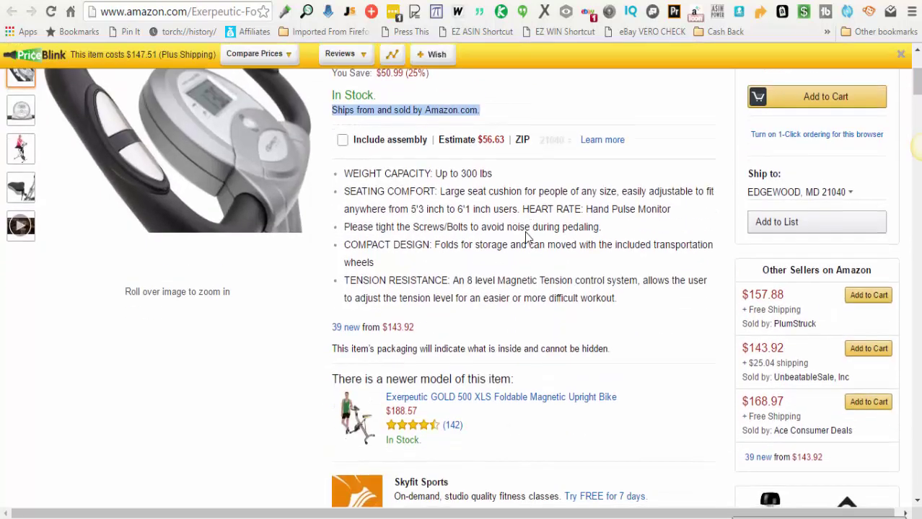
mouse_move(765, 360)
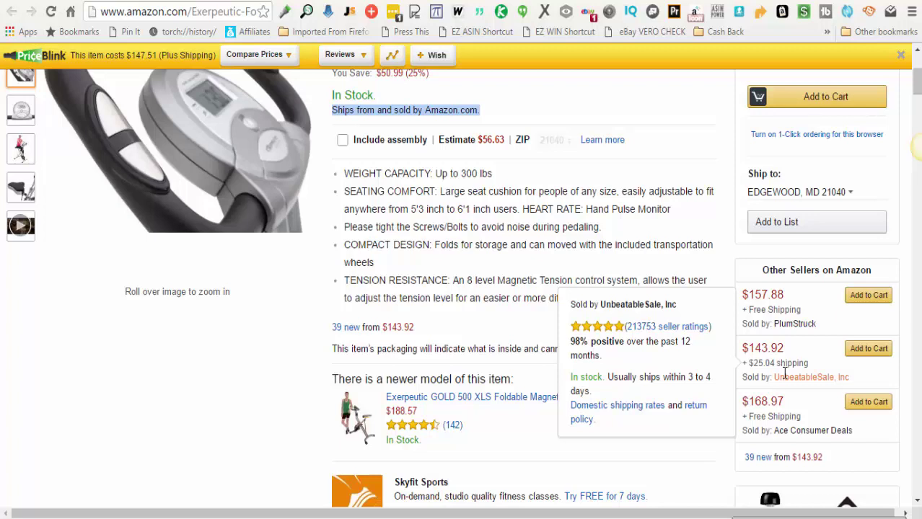
key(alt+Tab)
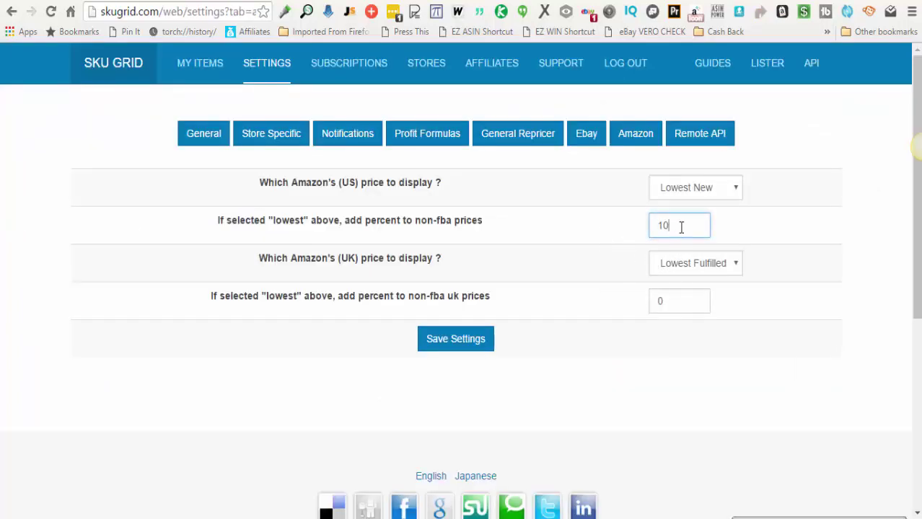
Set the Amazon US price back to Lowest Fulfilled with 0 percent added to non-FBA prices
drag(678, 226, 636, 213)
key(BackSpace)
click(689, 197)
click(691, 219)
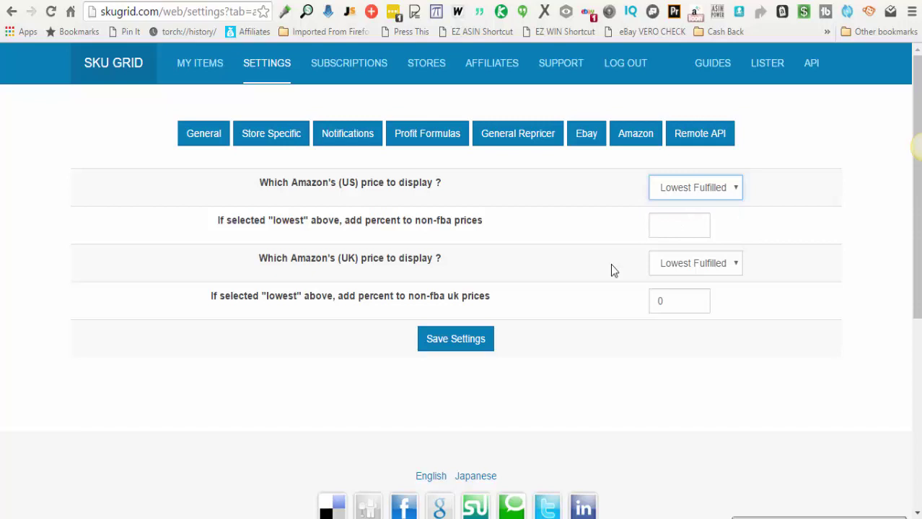
click(666, 229)
text(0)
key(Tab)
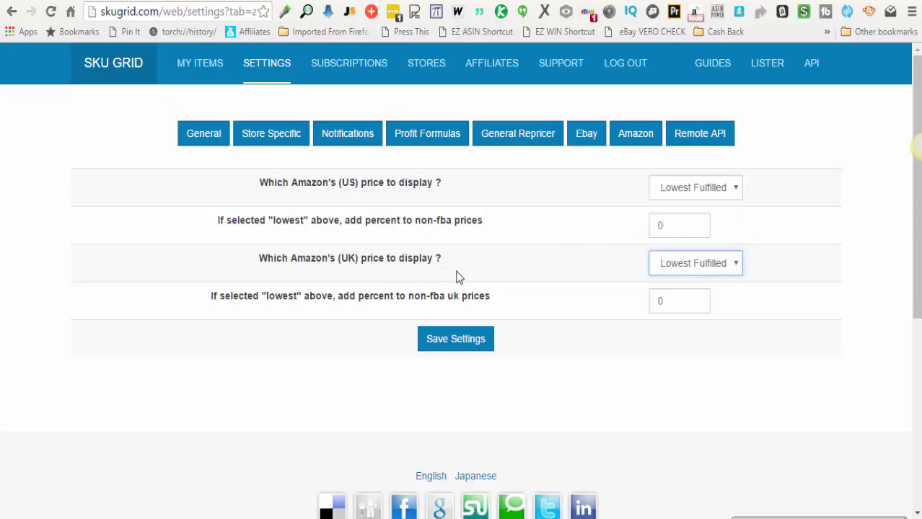
Leave the UK price on Lowest Fulfilled with 0 percent non-FBA markup
click(689, 264)
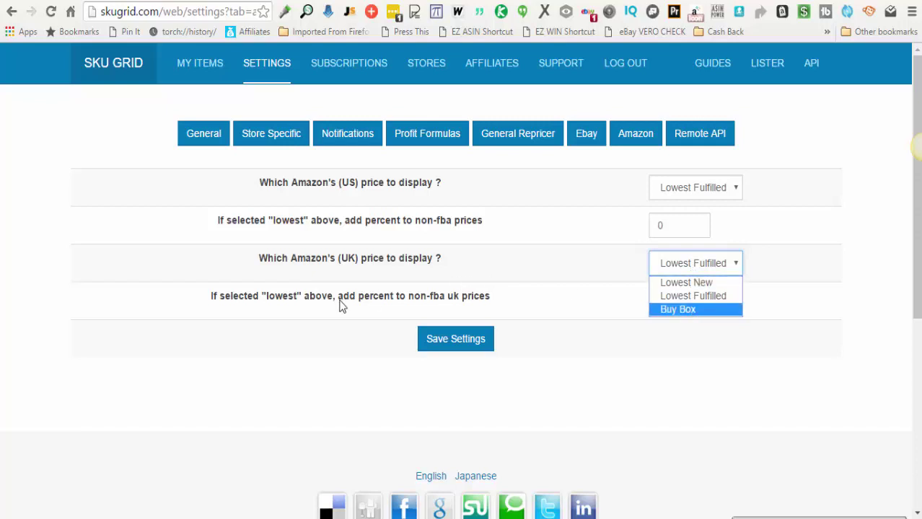
click(307, 306)
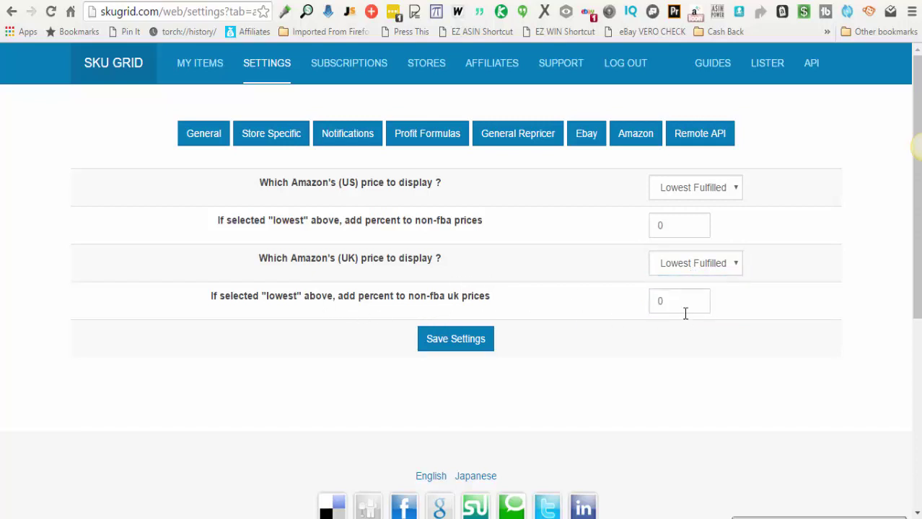
drag(680, 306, 653, 301)
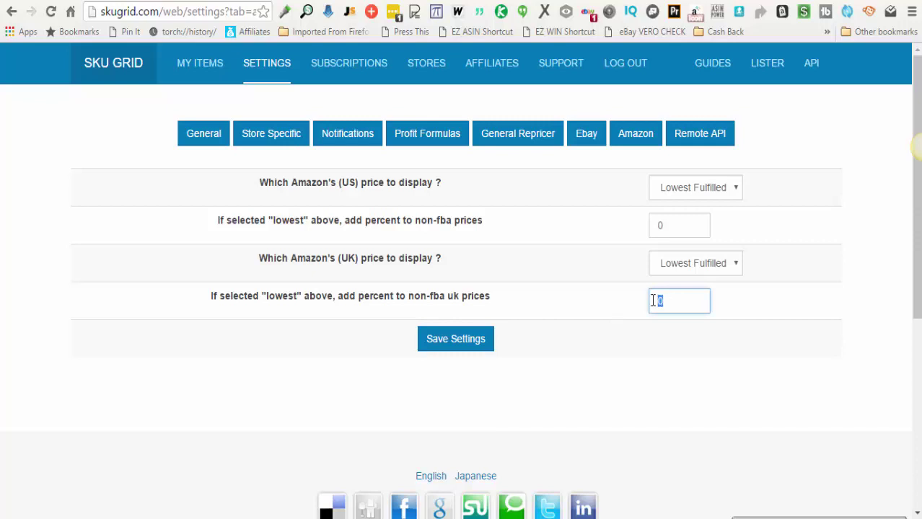
click(689, 264)
click(690, 281)
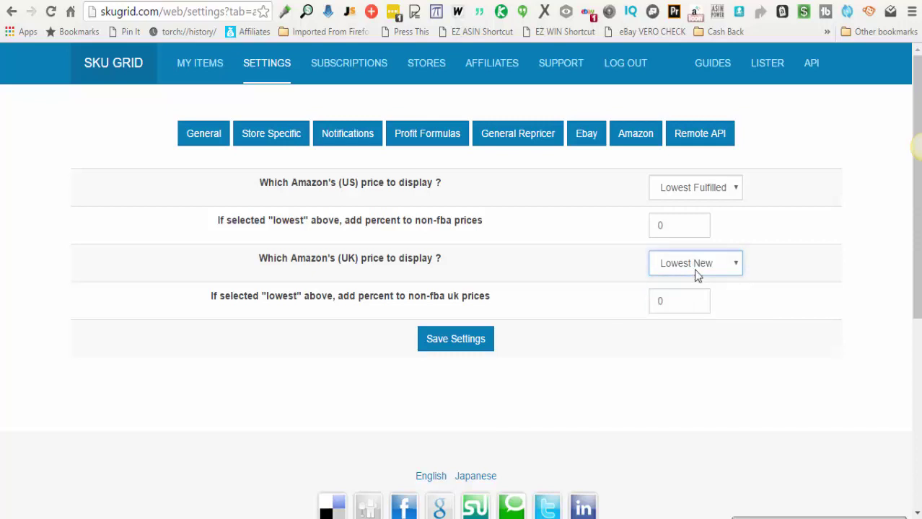
click(696, 271)
click(699, 294)
click(681, 303)
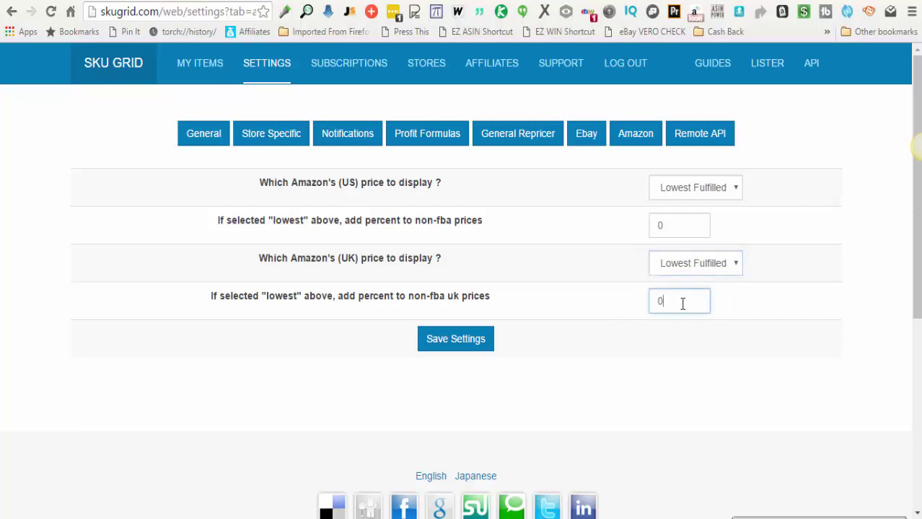
Save the Amazon price settings and bring up the Sears/Kmart store settings
click(469, 343)
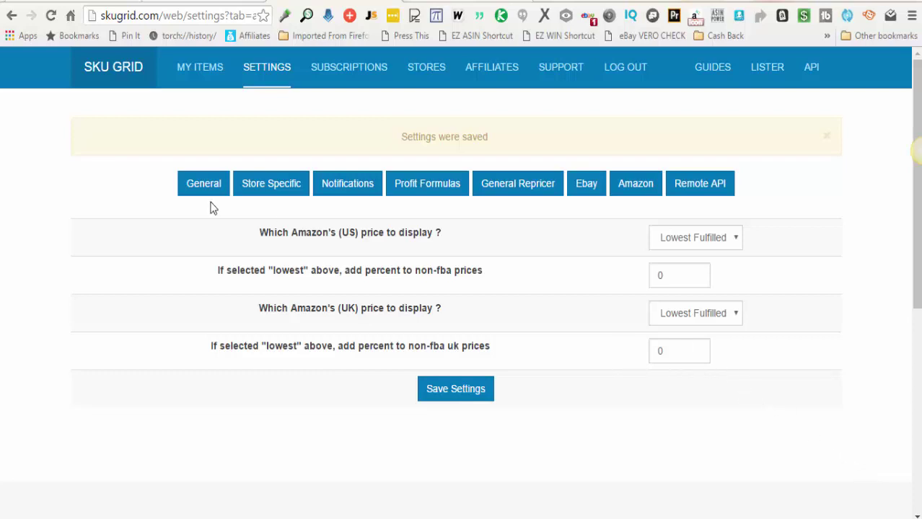
click(269, 196)
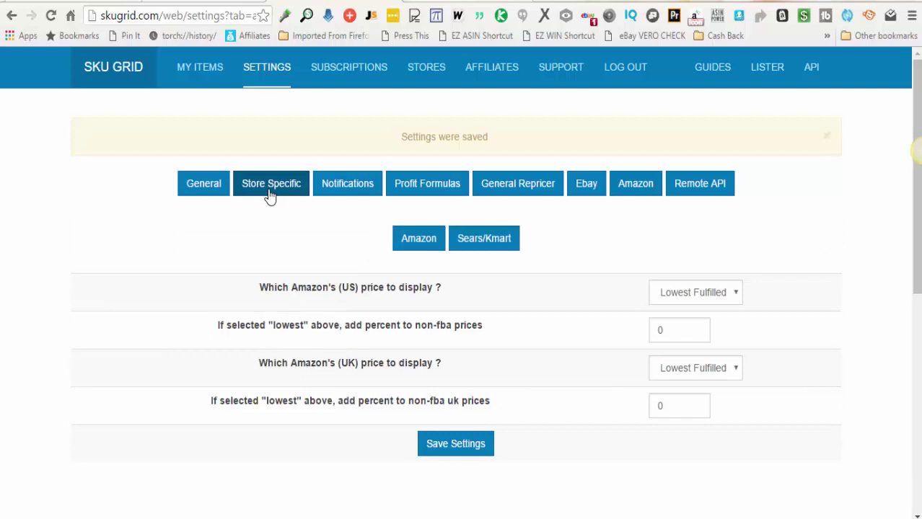
click(496, 246)
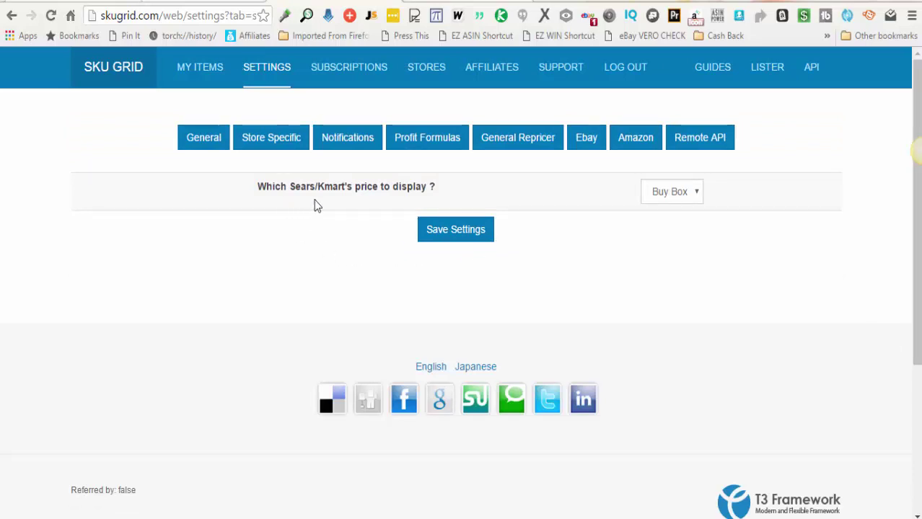
Try Lowest for the Sears/Kmart price, then set it back to Buy Box
click(664, 194)
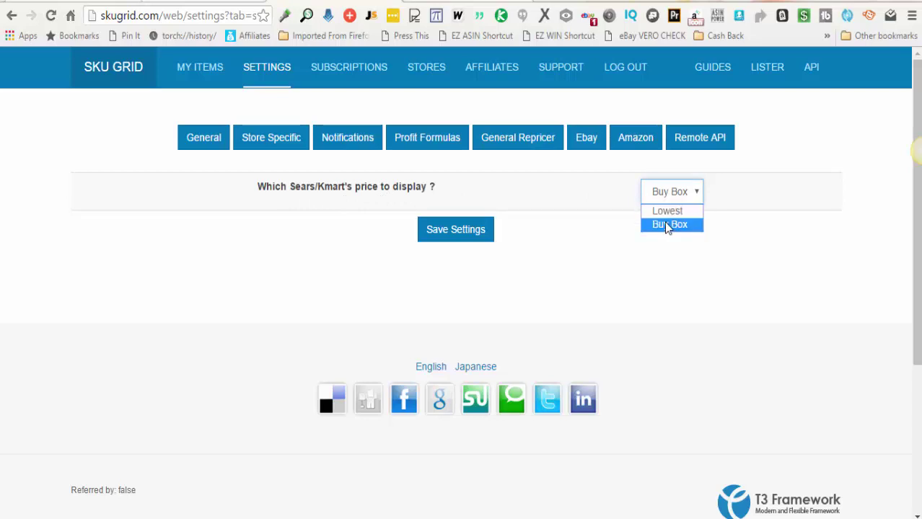
click(666, 225)
click(674, 200)
click(669, 206)
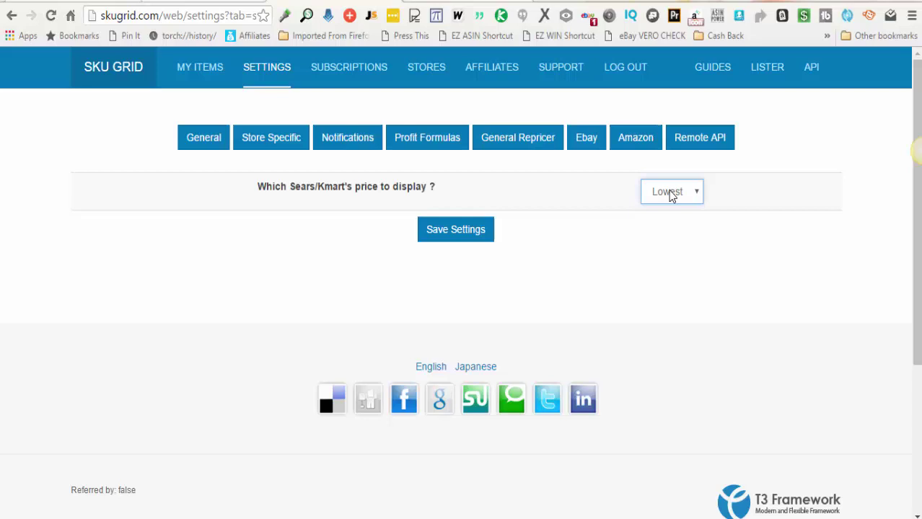
click(669, 190)
click(669, 193)
click(670, 193)
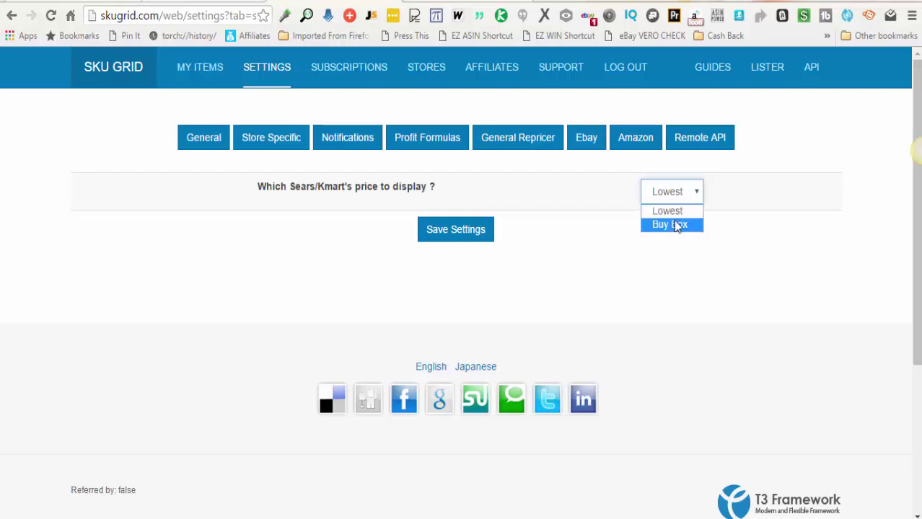
click(659, 225)
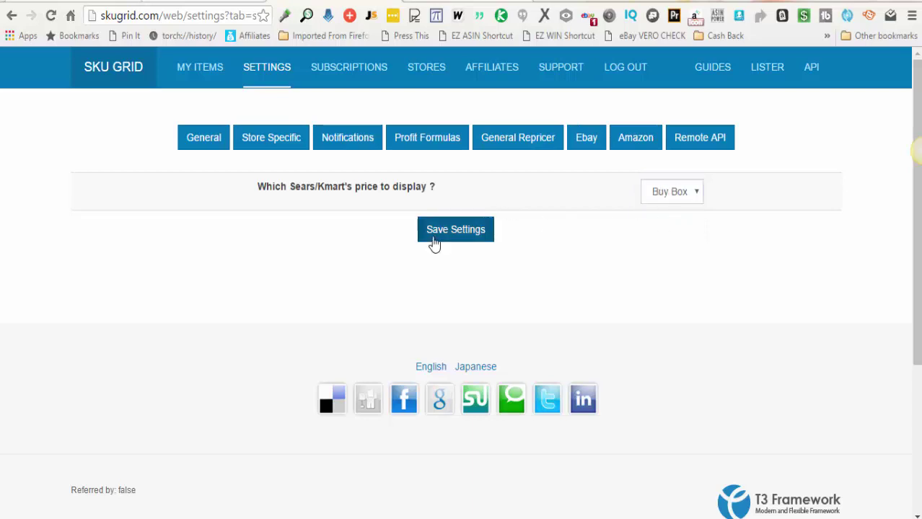